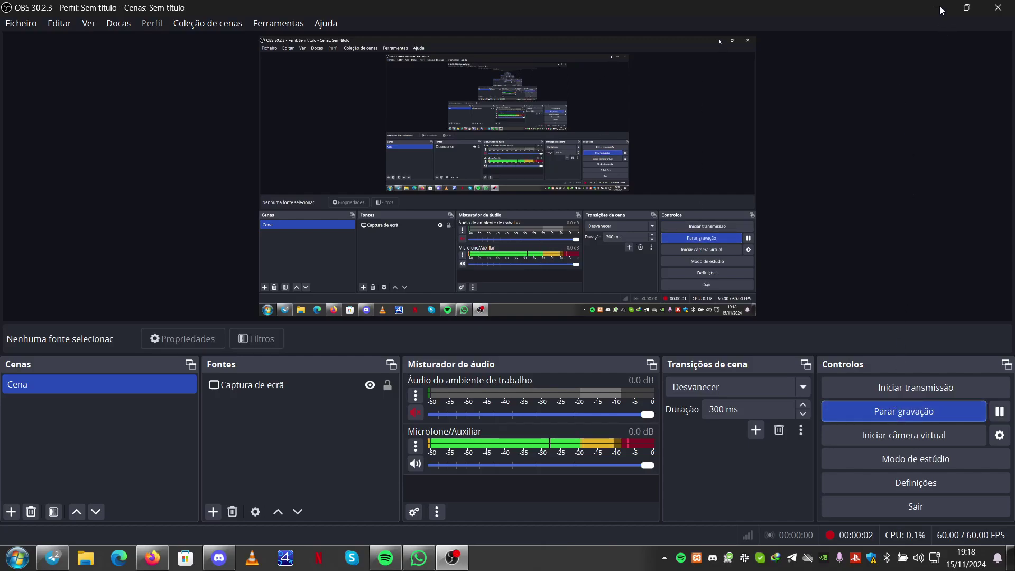
Minimize the OBS Studio window so the Windows desktop shows.
click(938, 8)
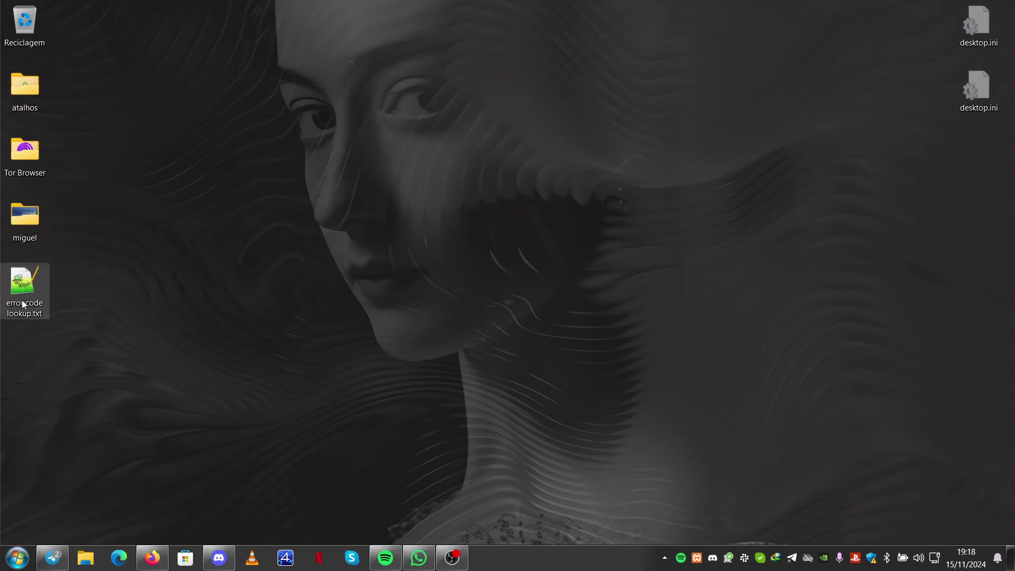
Open error code lookup.txt, copy CE-109570-2 from line 1, and switch to Firefox.
double_click(21, 300)
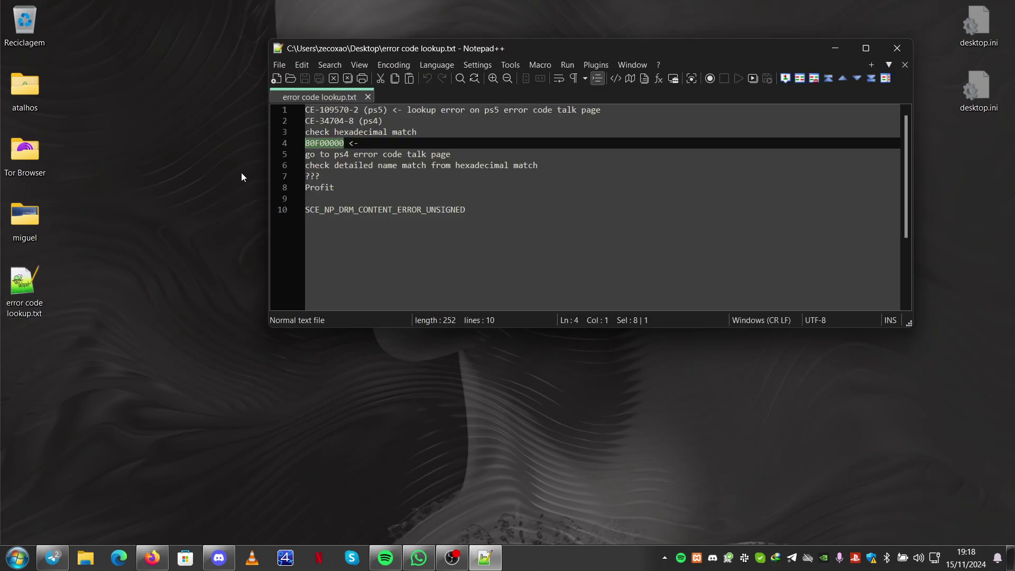
drag(307, 109, 348, 110)
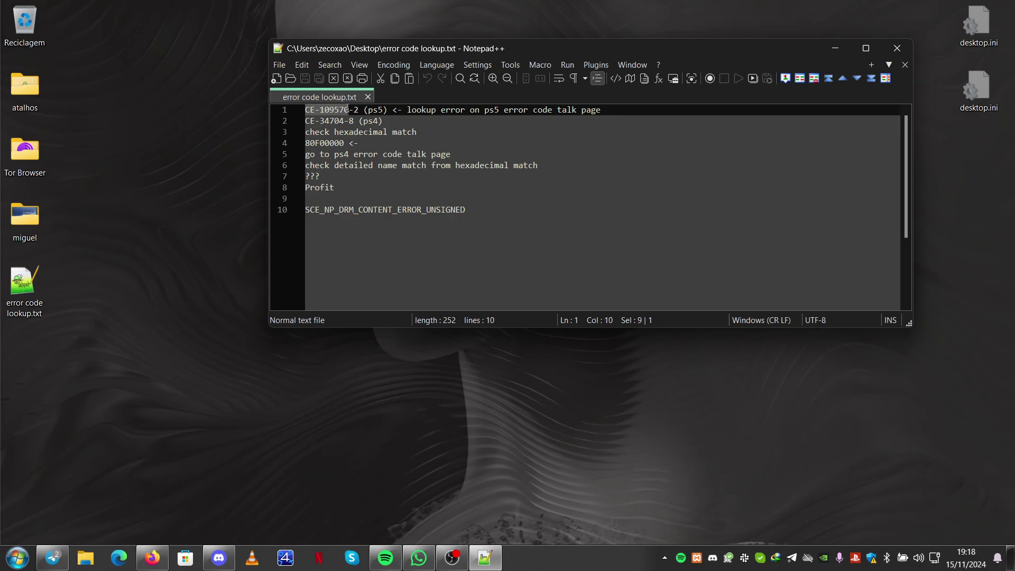
drag(349, 109, 359, 108)
right_click(349, 109)
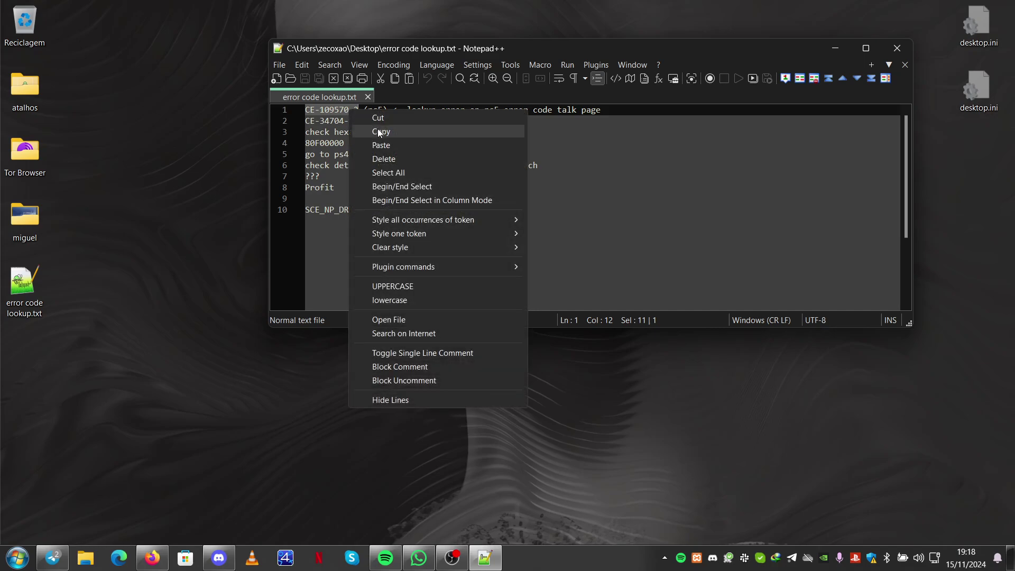
click(378, 131)
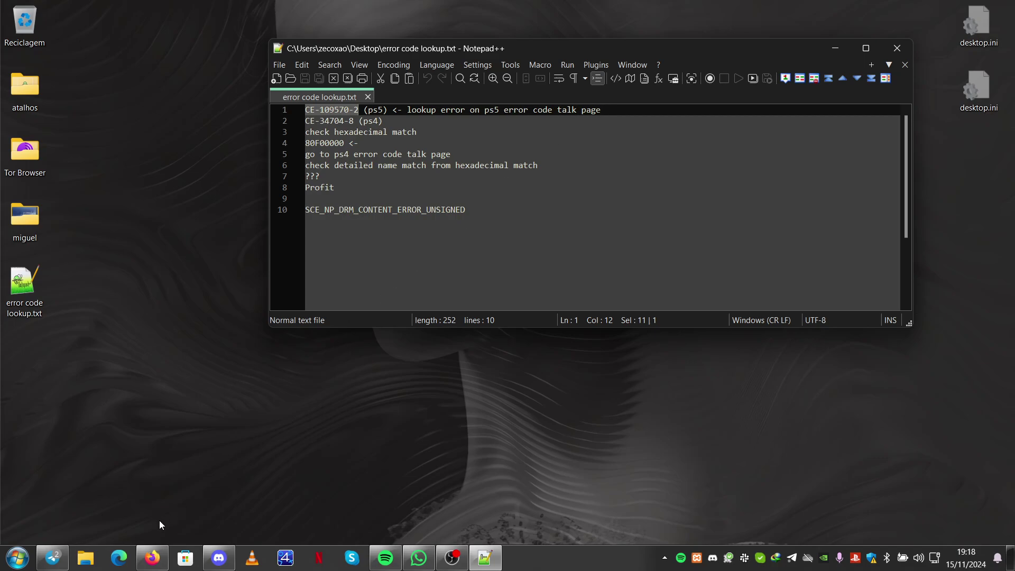
click(152, 557)
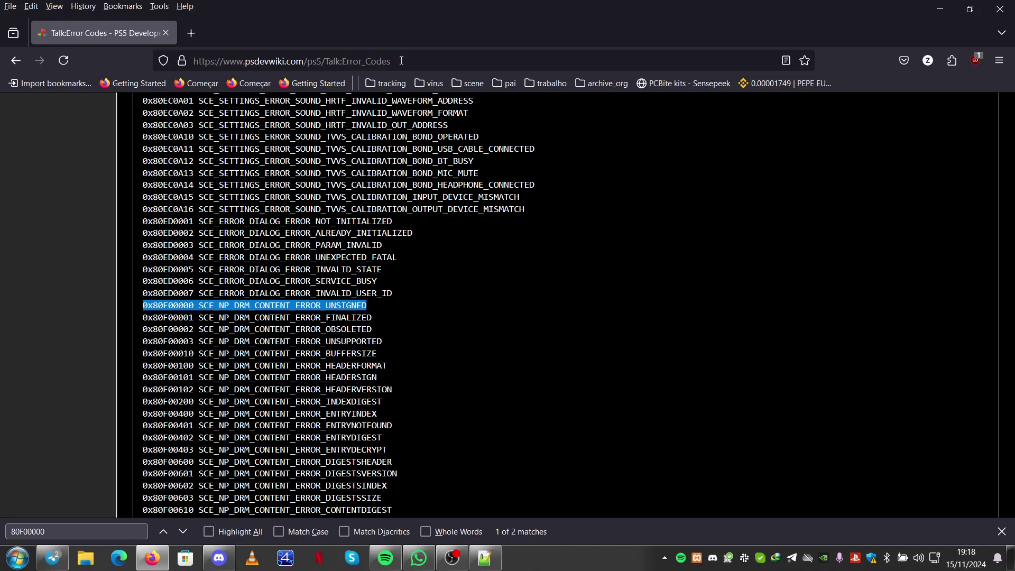
Search the PS5 wiki page for CE-109570-2 and select the matched code.
click(479, 289)
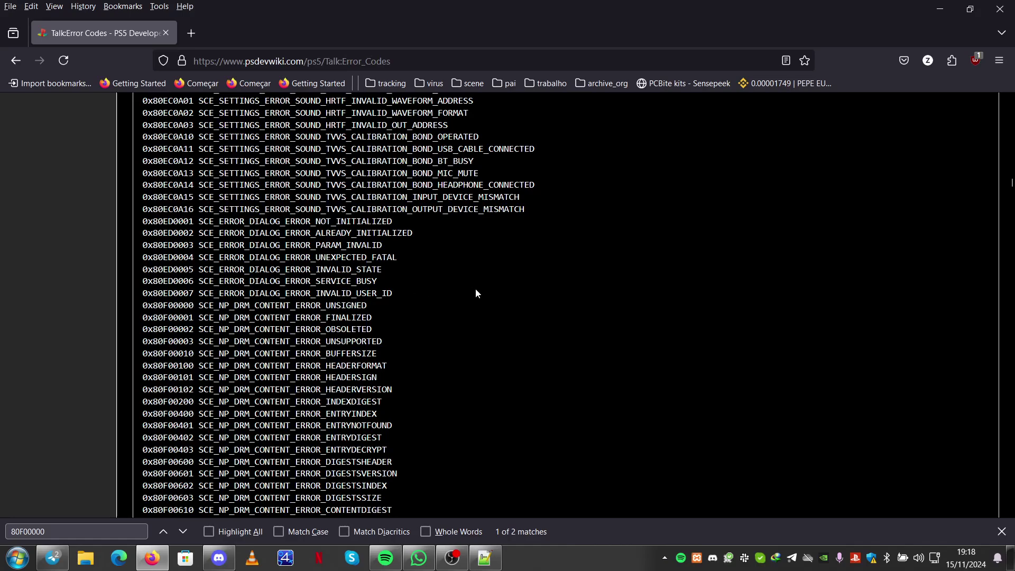
key(ctrl+f)
key(ctrl+v)
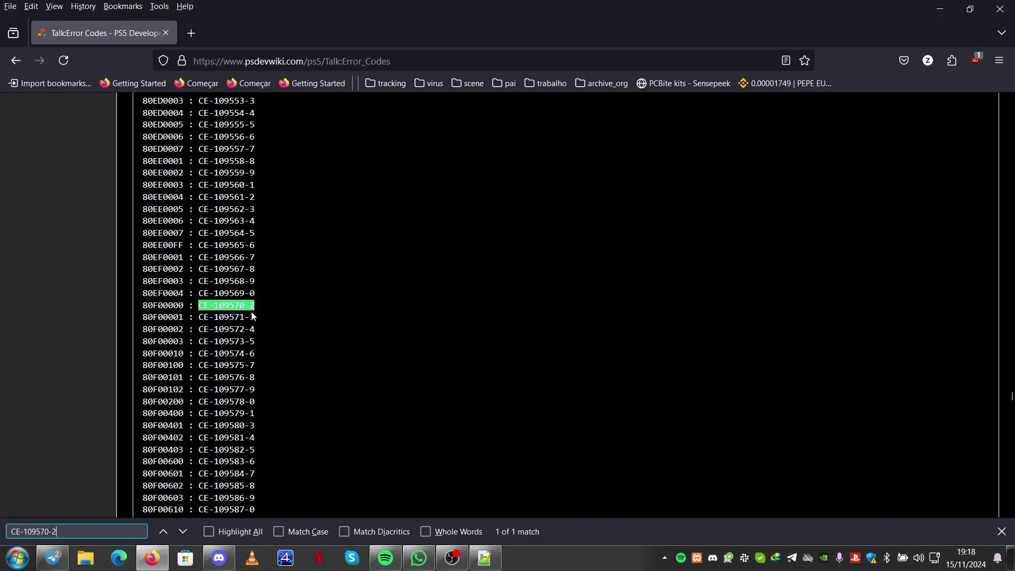
drag(200, 307, 255, 307)
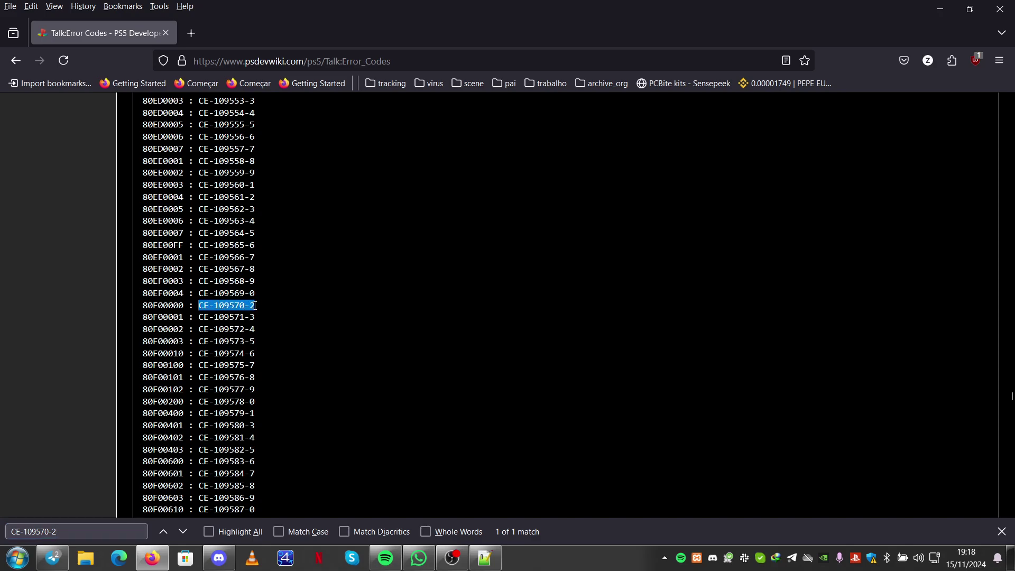
Copy the adjacent hex 80F00000, search for it, and select its SCE_NP_DRM_CONTENT_ERROR_UNSIGNED row.
double_click(170, 308)
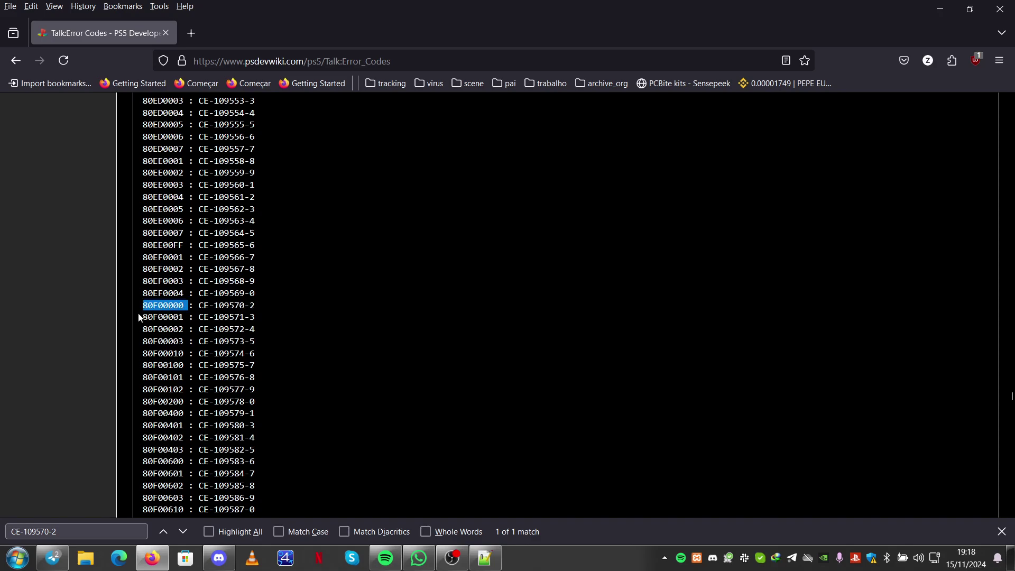
drag(142, 309, 185, 309)
key(ctrl+c)
key(ctrl+f)
key(ctrl+v)
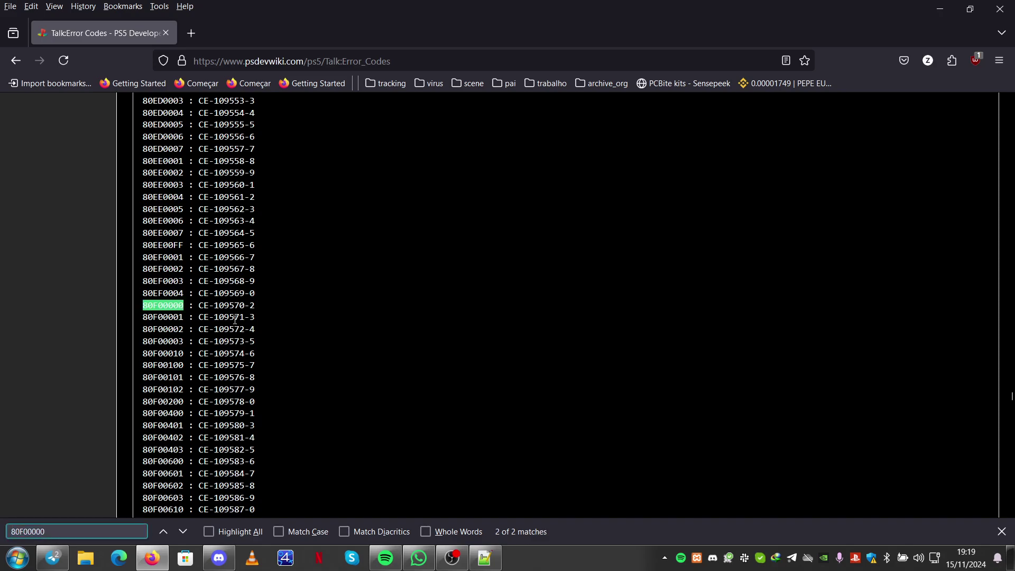
click(163, 536)
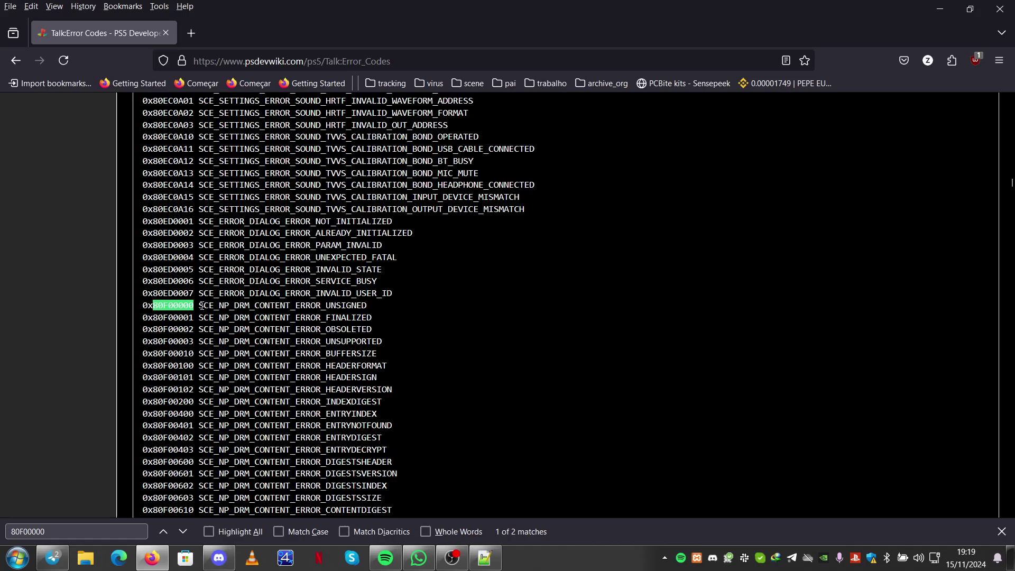
mouse_move(144, 305)
mouse_down()
mouse_move(330, 305)
mouse_move(195, 309)
mouse_up()
Bring the error code lookup notes in Notepad++ back to the front.
click(484, 558)
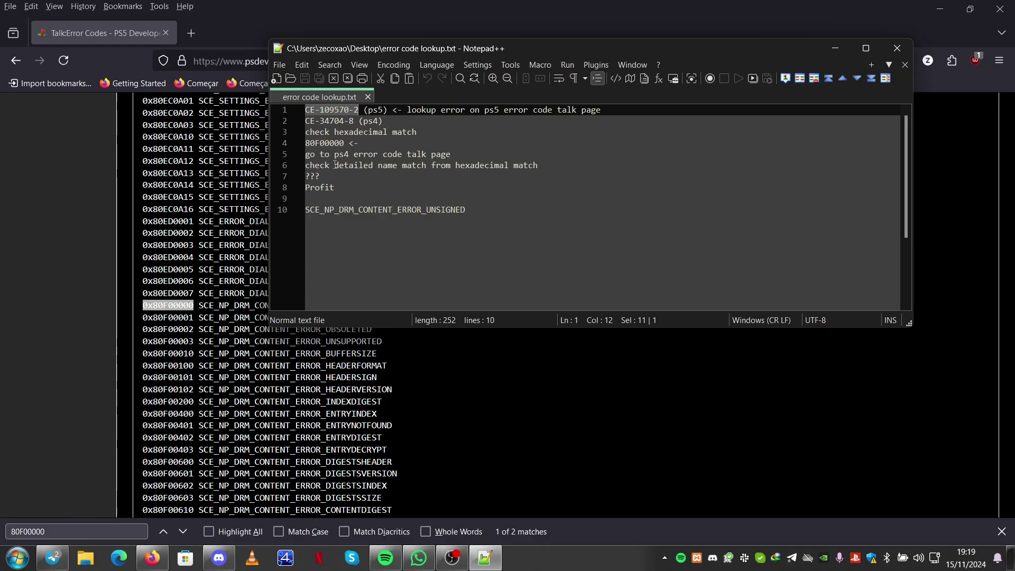
Go to psdevwiki.com/ps4/Talk:Error_Codes using the address-bar autocomplete suggestion.
click(196, 36)
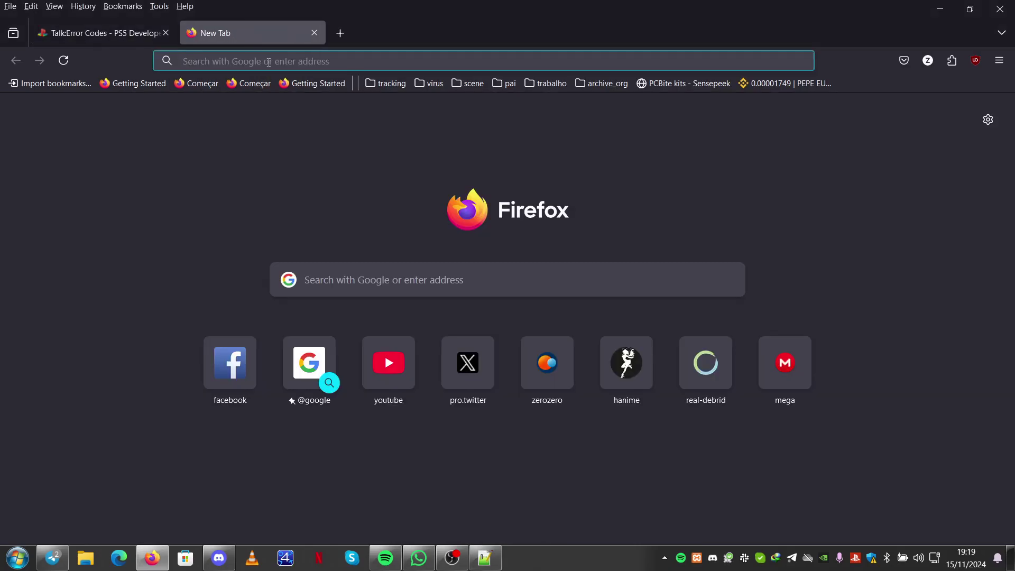
text(psdevwiki.com/)
key(Right)
text(ps4/)
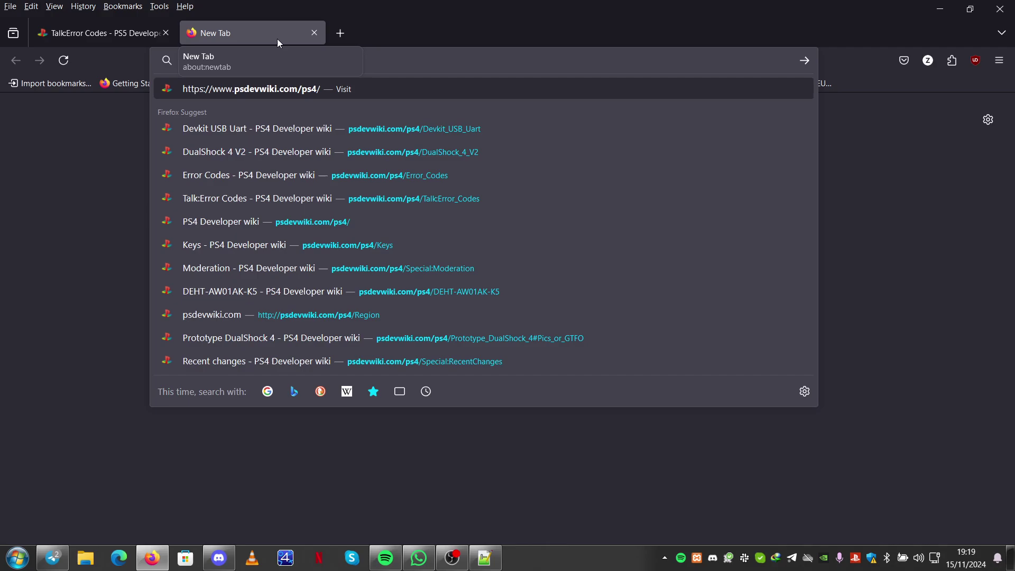
text(Talk:Error_Codes)
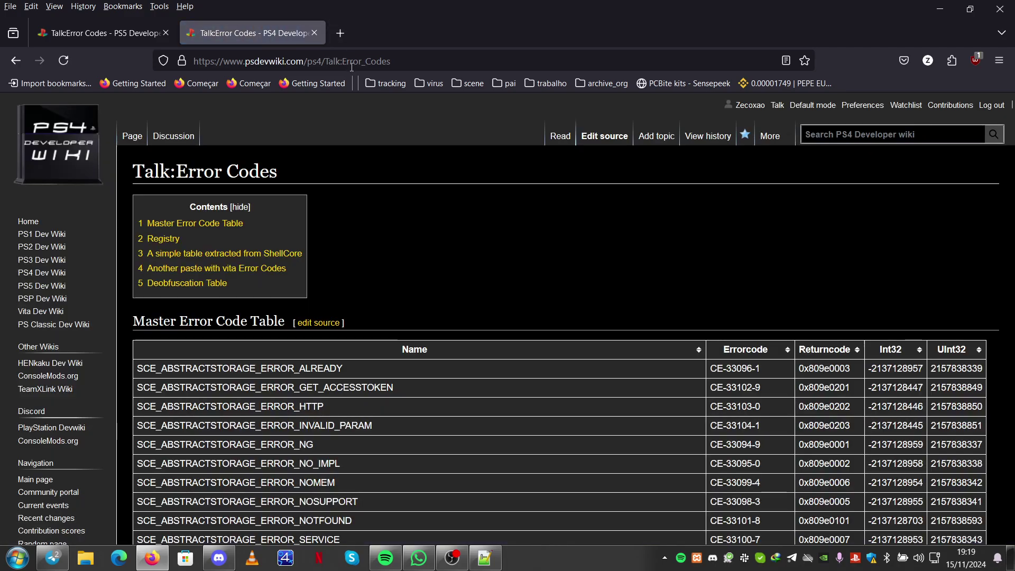
In the PS4 table, select 0x80f00000, CE-34704-8 and SCE_NP_DRM_CONTENT_ERROR_UNSIGNED, then minimize Firefox.
key(ctrl+f)
text(0x80F00000)
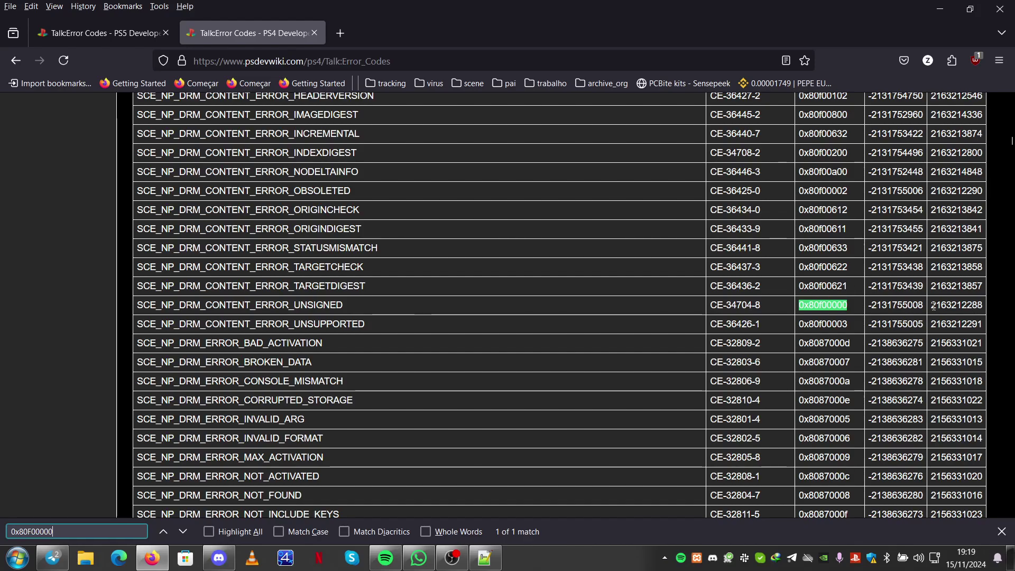
drag(802, 305, 848, 306)
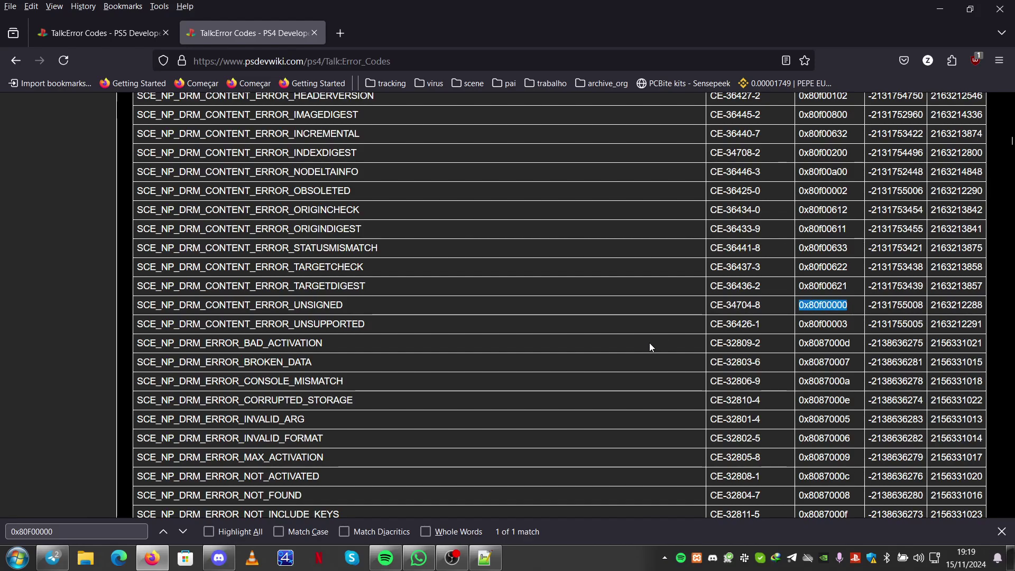
drag(763, 308, 709, 310)
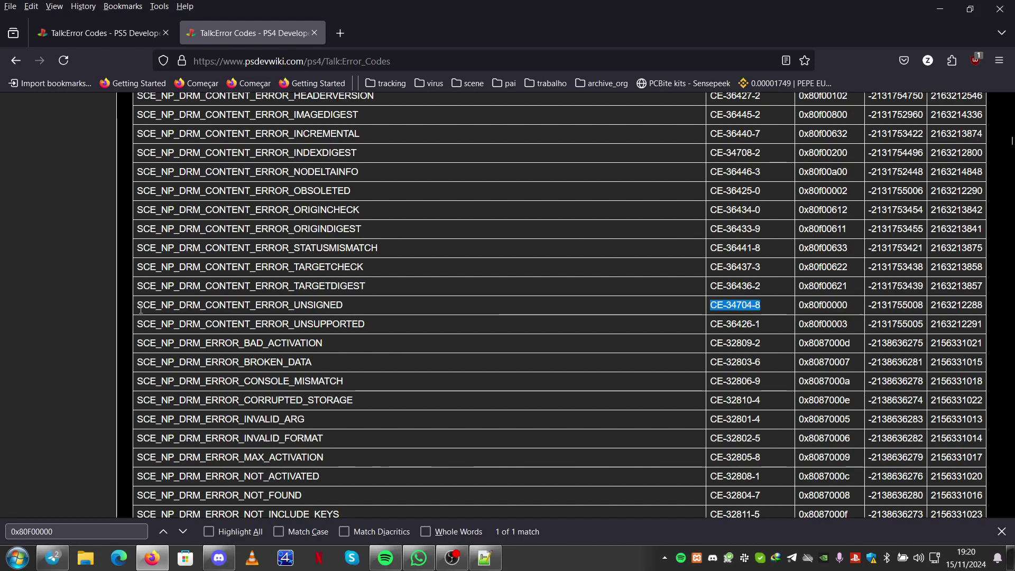
drag(138, 306, 348, 306)
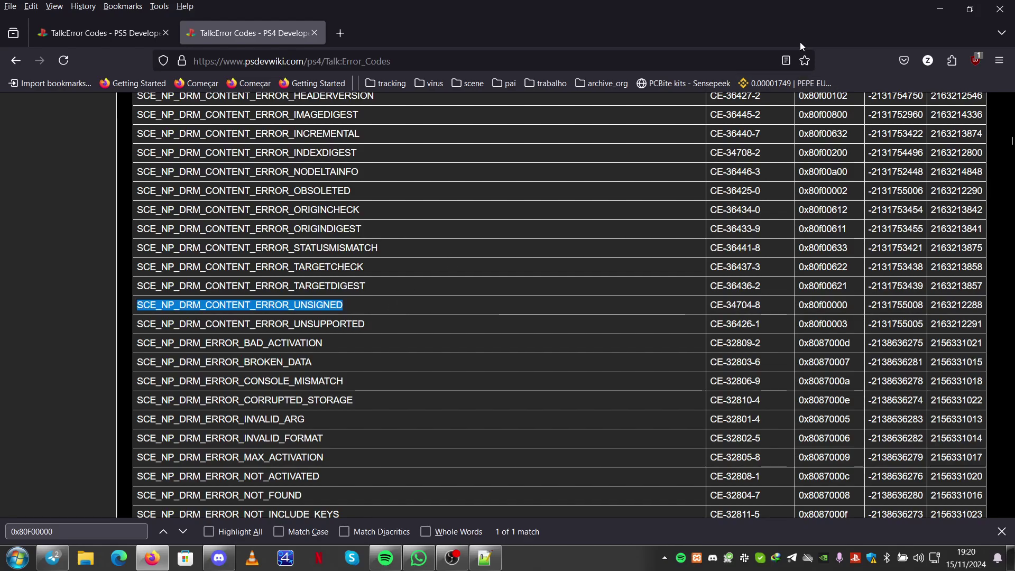
click(927, 15)
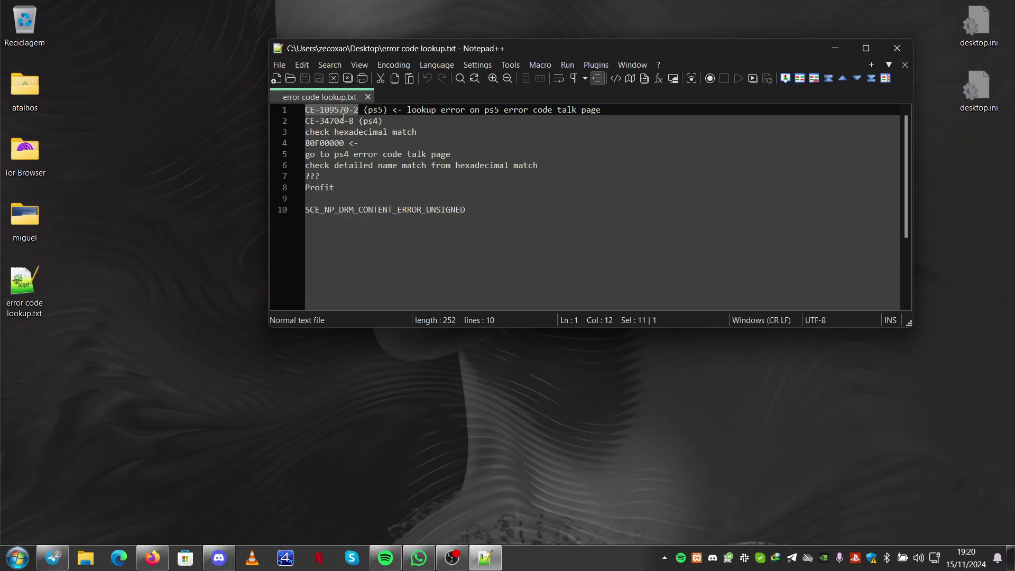
drag(344, 143, 306, 143)
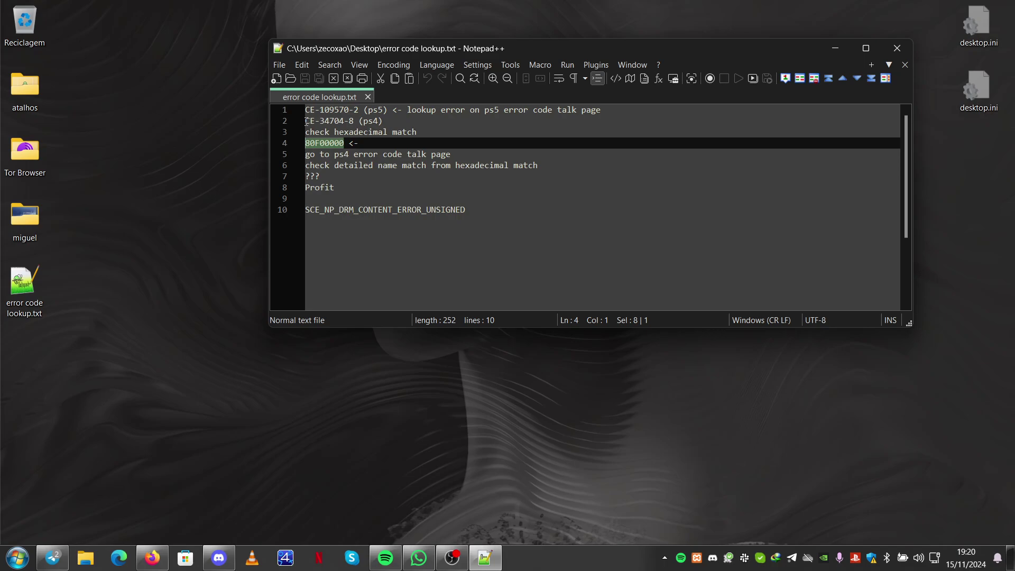
drag(306, 120, 354, 121)
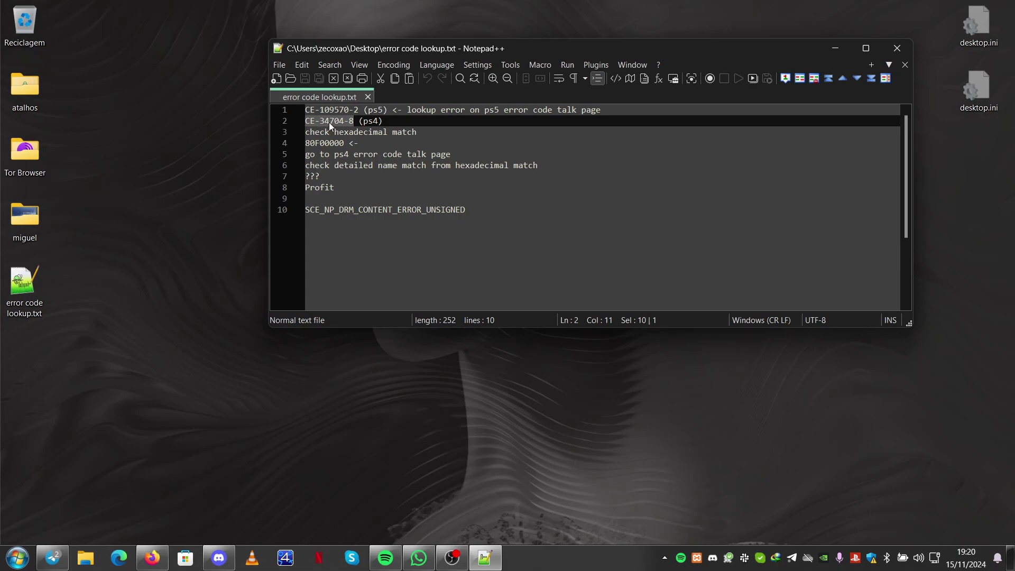
click(301, 113)
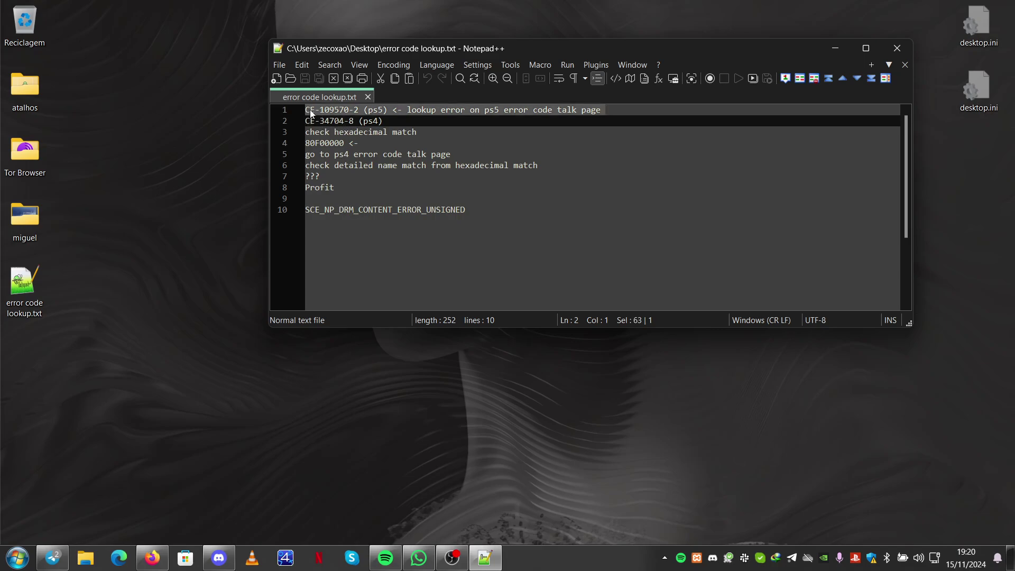
click(310, 110)
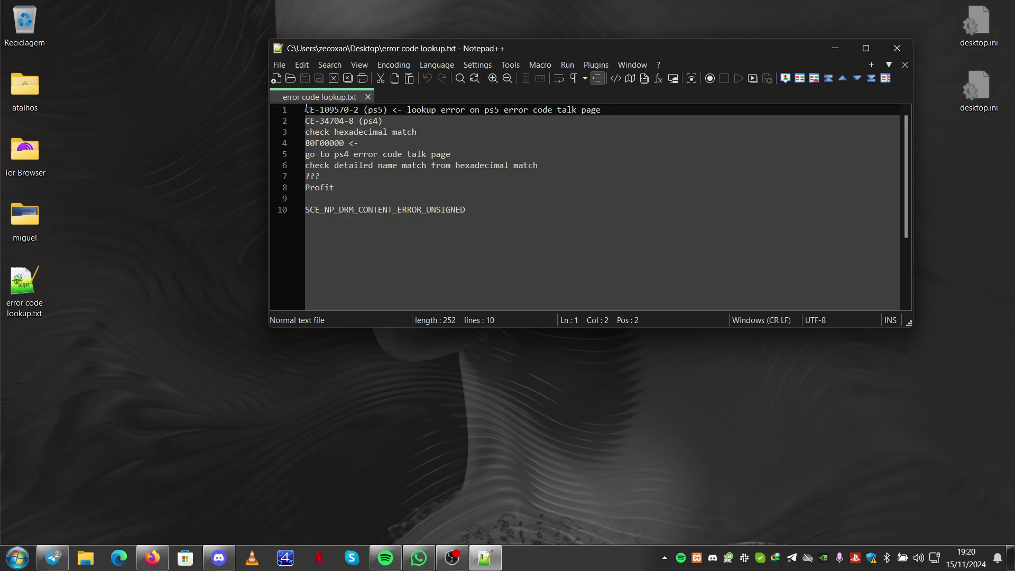
drag(306, 110, 387, 110)
click(363, 110)
drag(359, 110, 295, 112)
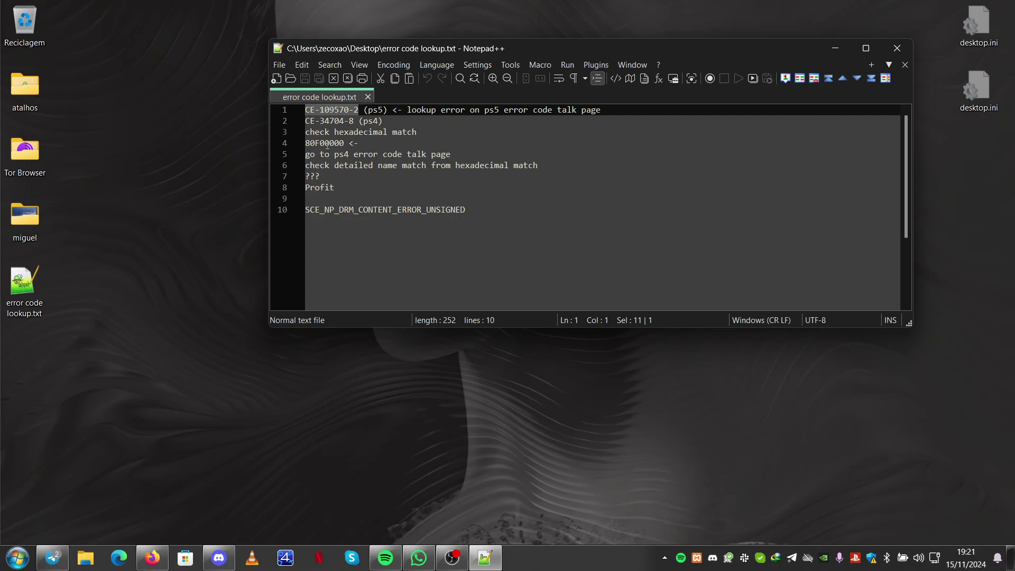
drag(344, 143, 305, 143)
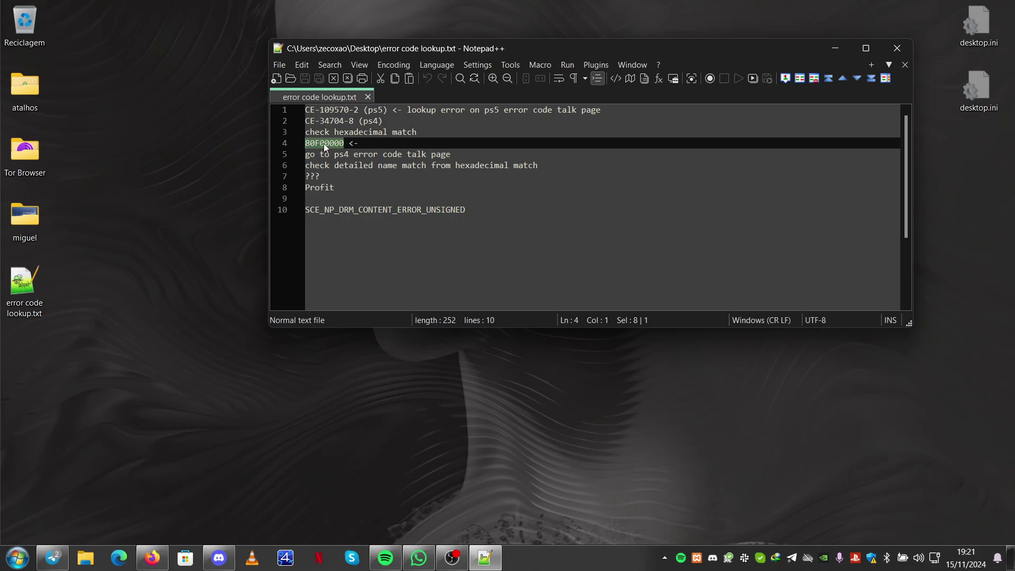
Go to the 80F00000 line's end, then select the SCE name, 80F00000, CE-34704-8 and CE-109570-2.
key(End)
text(u)
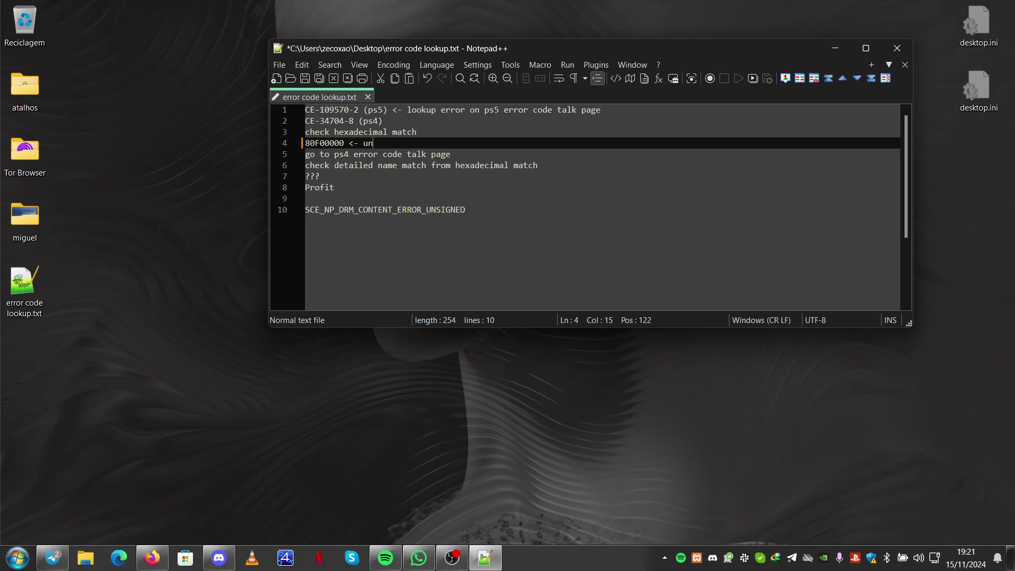
text(nobfus)
text(cated error)
text( code)
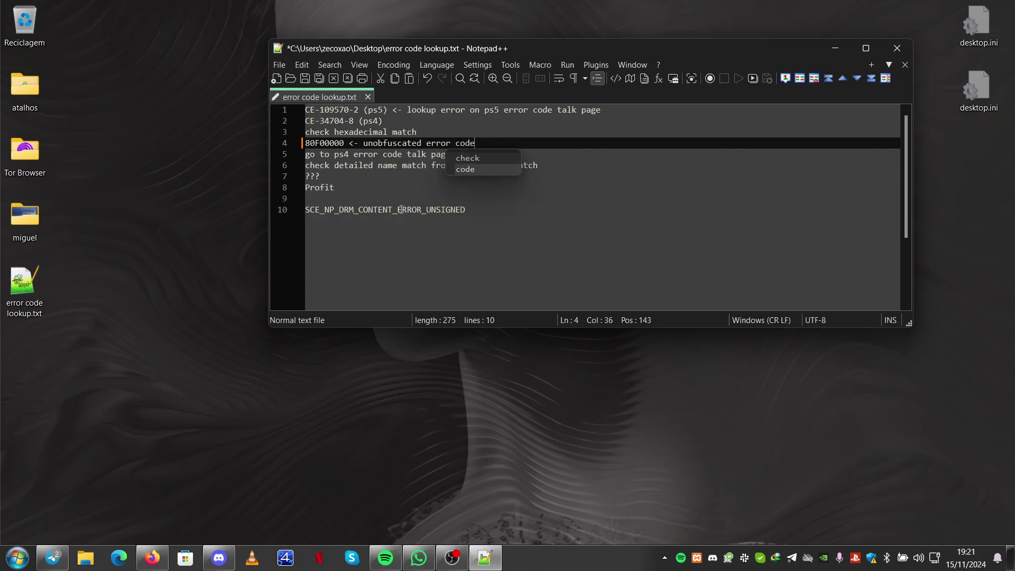
double_click(401, 210)
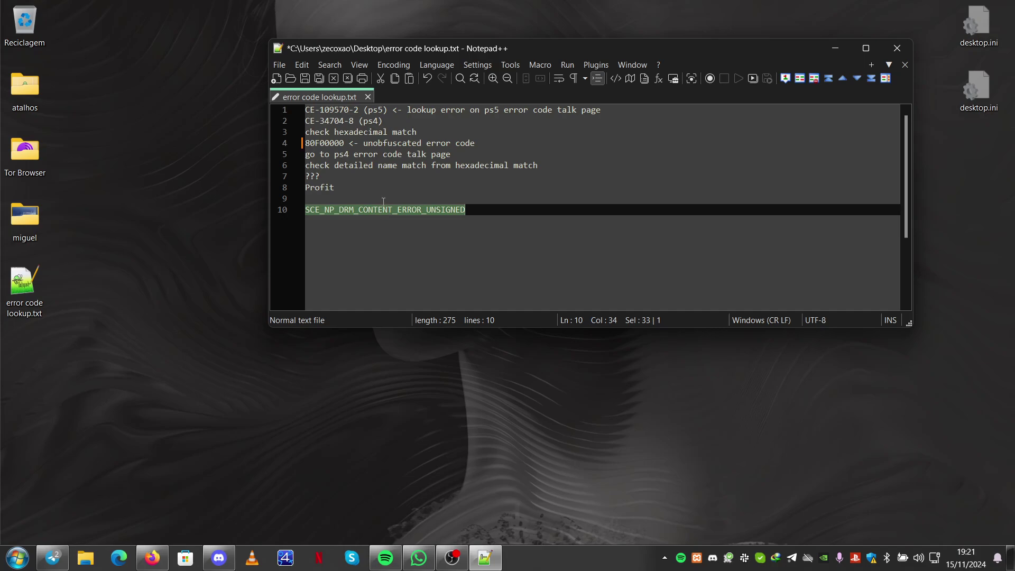
click(357, 188)
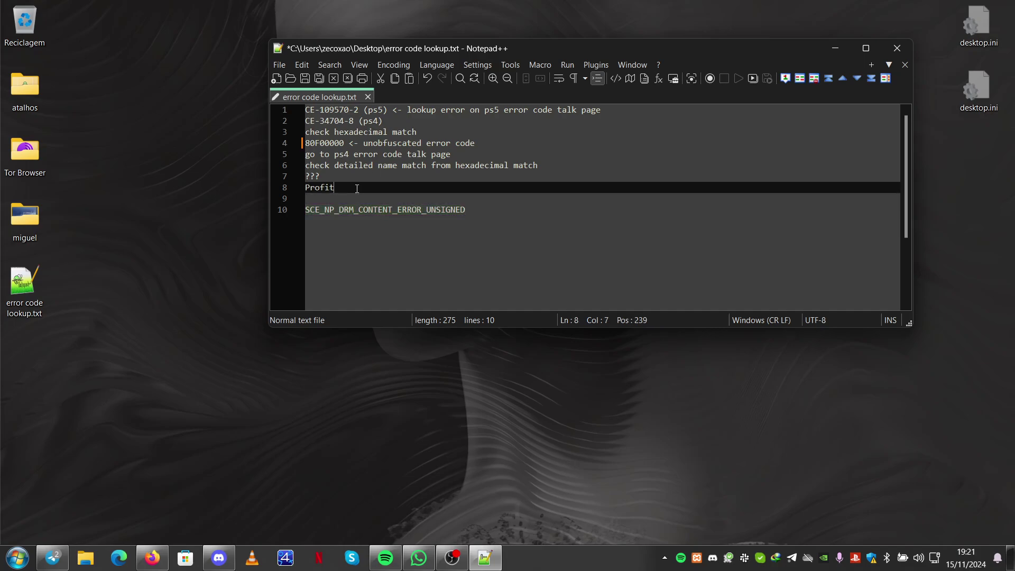
double_click(335, 141)
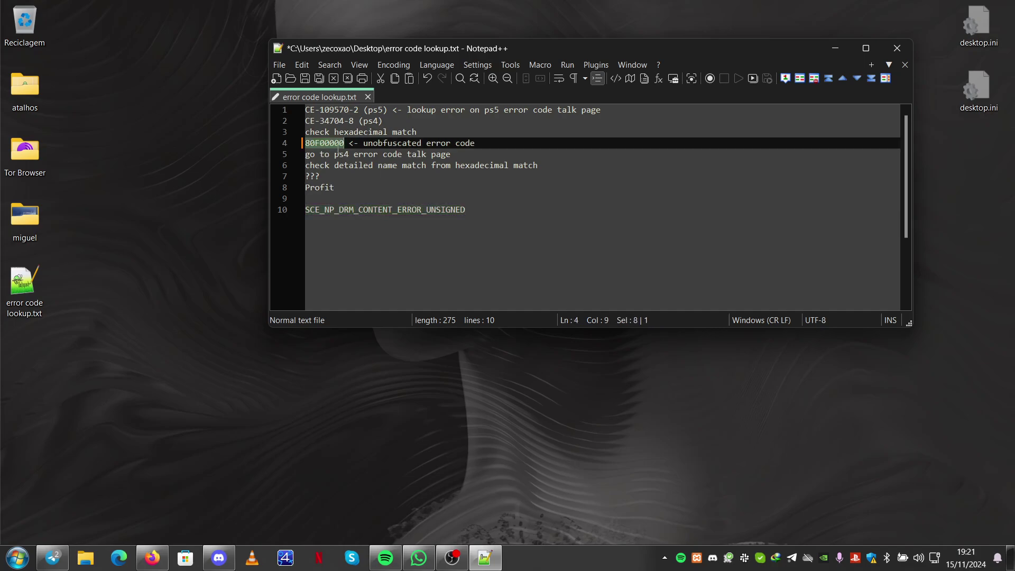
double_click(359, 212)
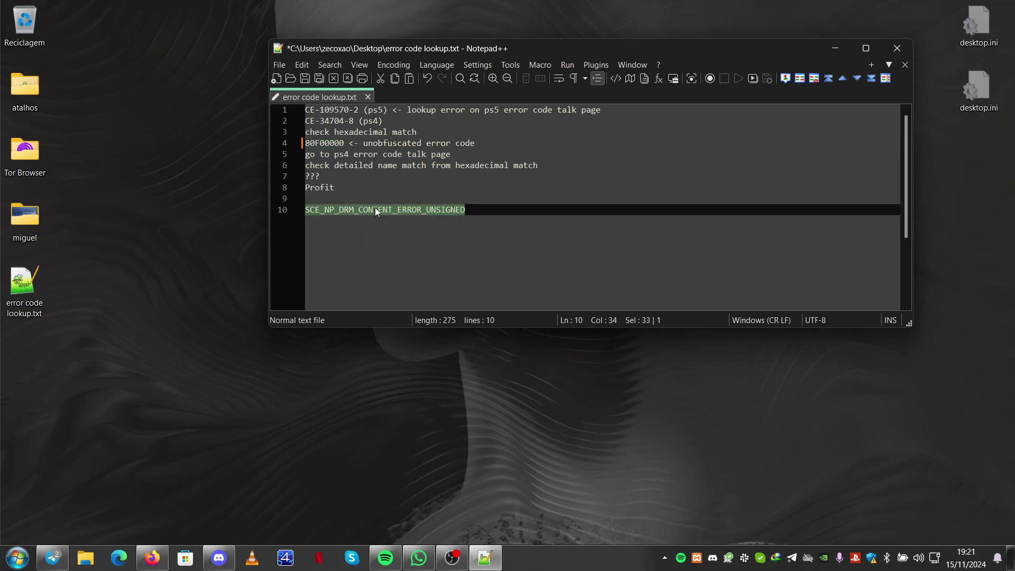
drag(355, 122, 296, 120)
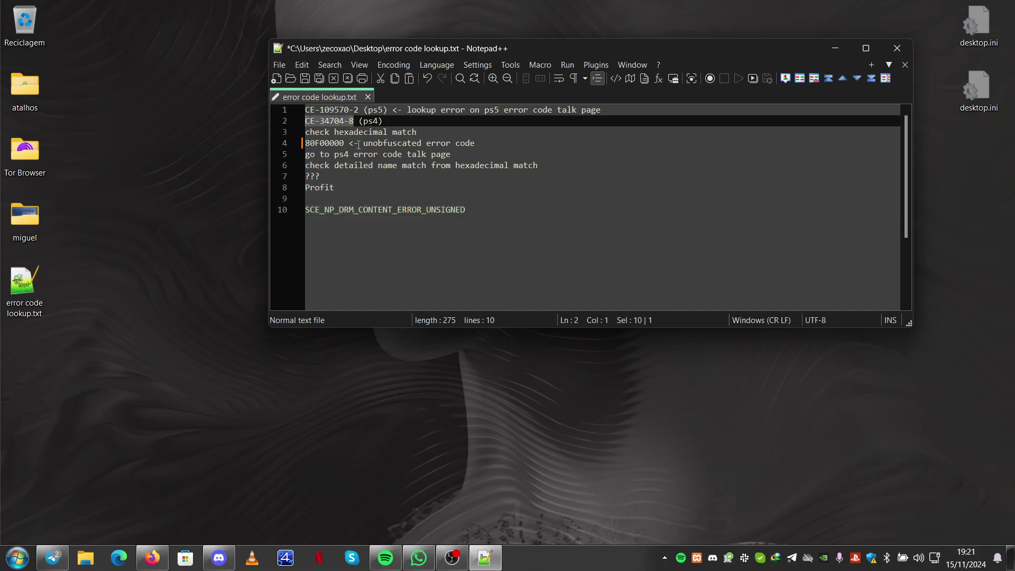
drag(358, 109, 305, 110)
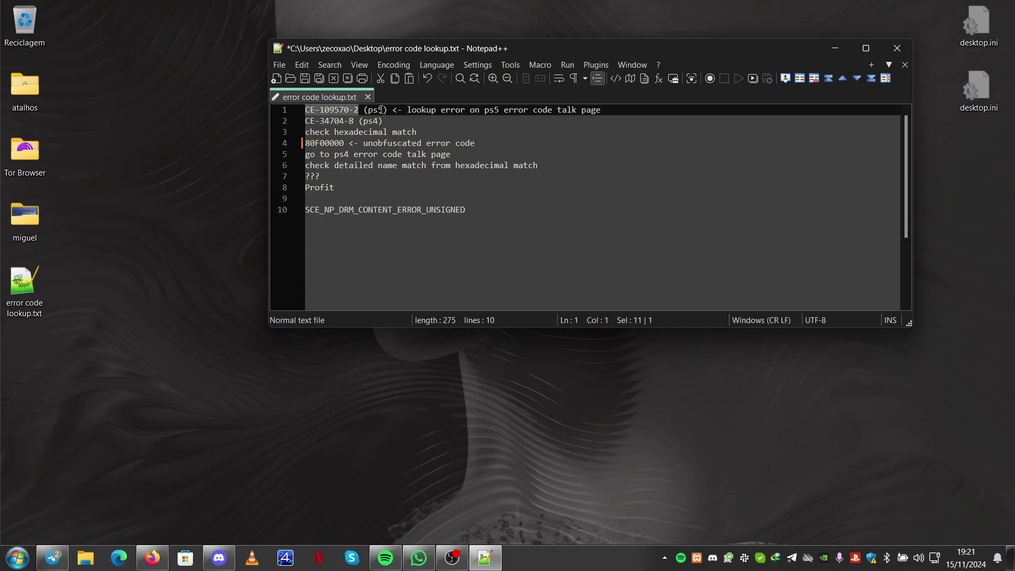